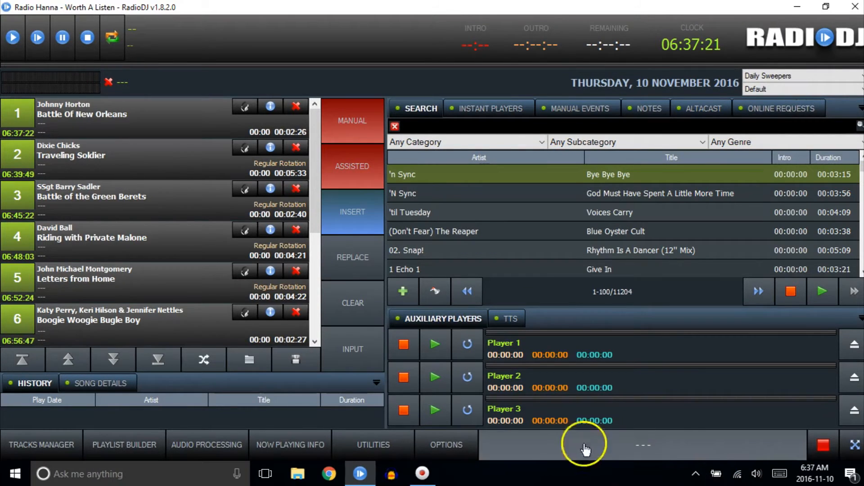
Open the events list without the by-hour view and set the Remote Goes Online event's date to 2016-11-10
left_click(692, 452)
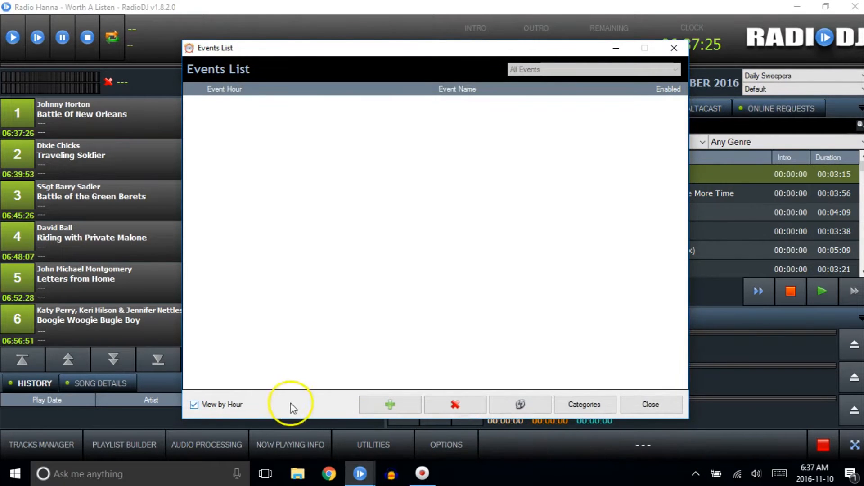
left_click(239, 405)
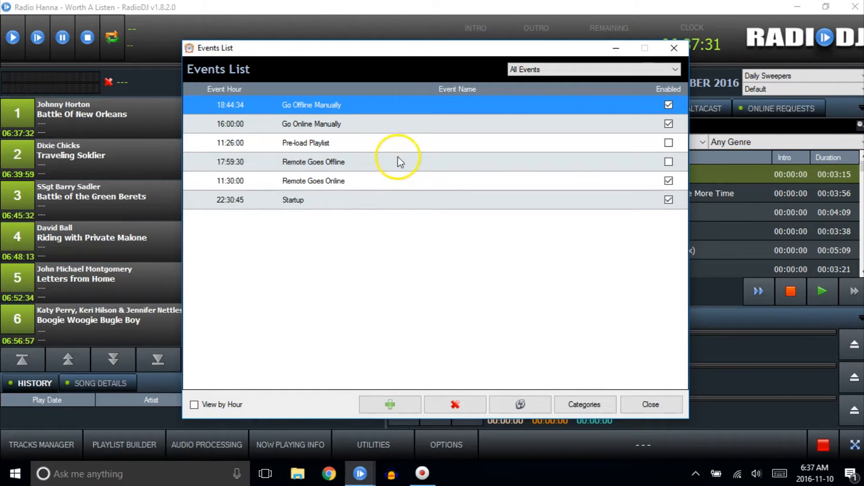
double_click(402, 187)
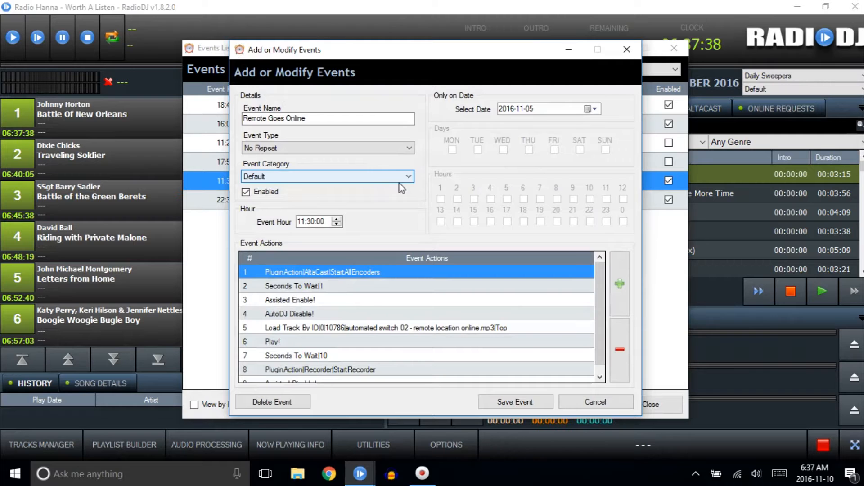
left_click(595, 110)
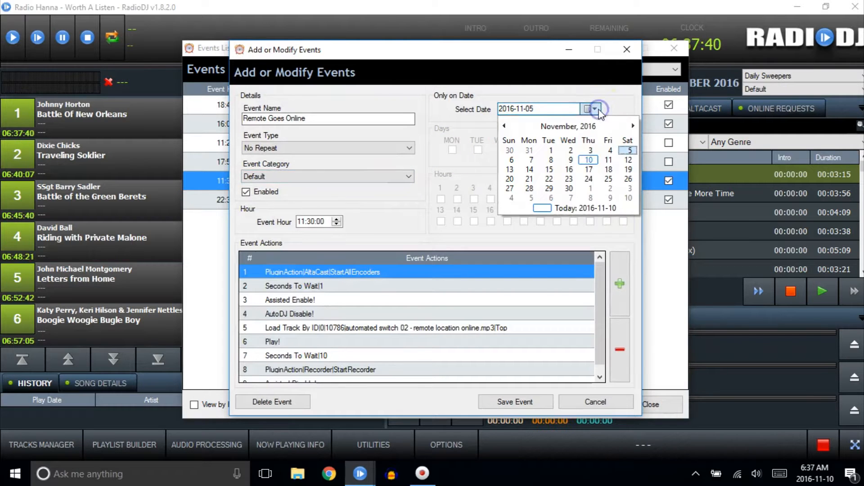
left_click(542, 208)
Set the Remote Goes Online event's hour to 14:10:00
left_click(300, 222)
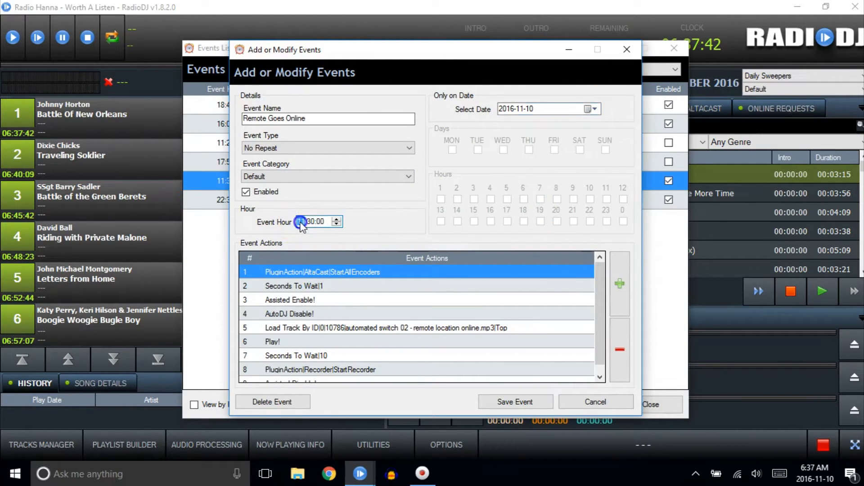
left_click(336, 218)
left_click(336, 219)
left_click(336, 219)
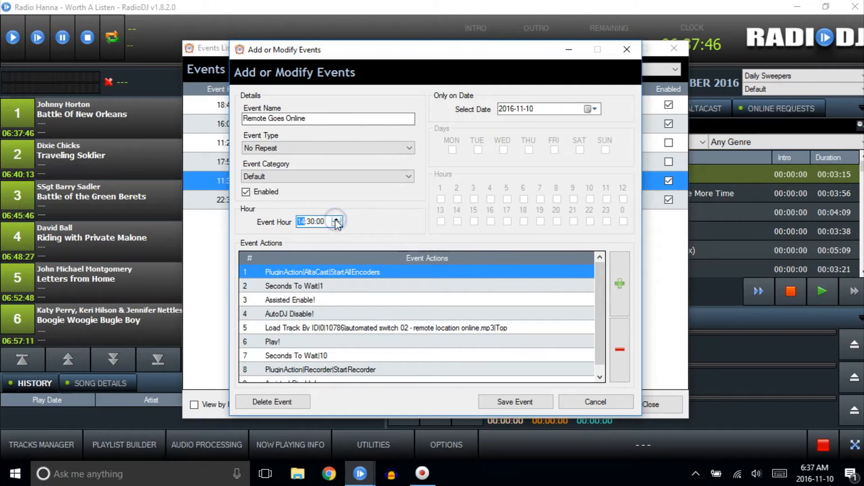
left_click(337, 223)
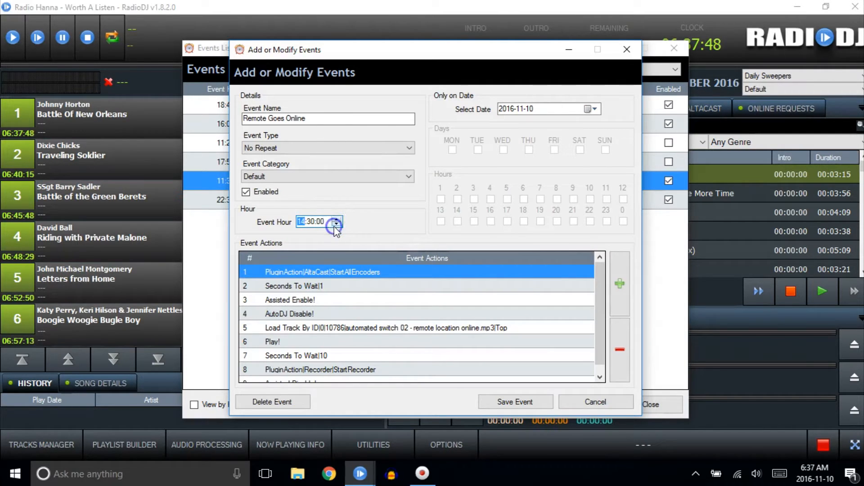
left_click(309, 221)
left_click(337, 224)
left_click(337, 225)
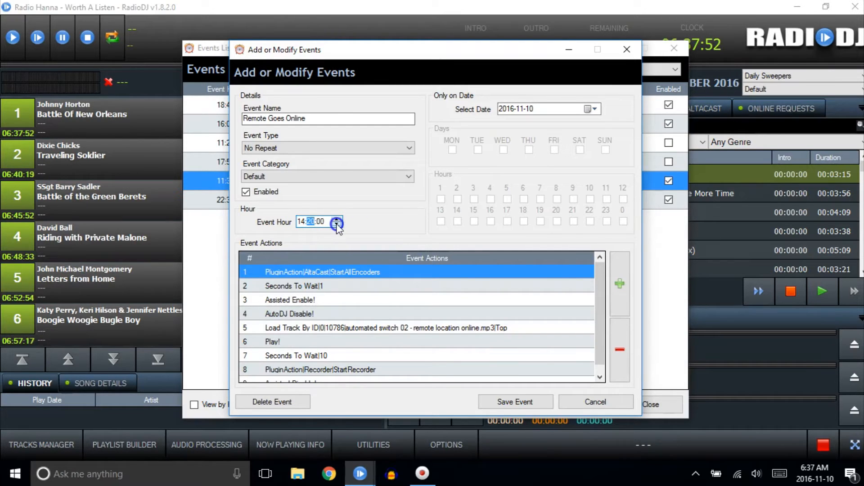
left_click(337, 224)
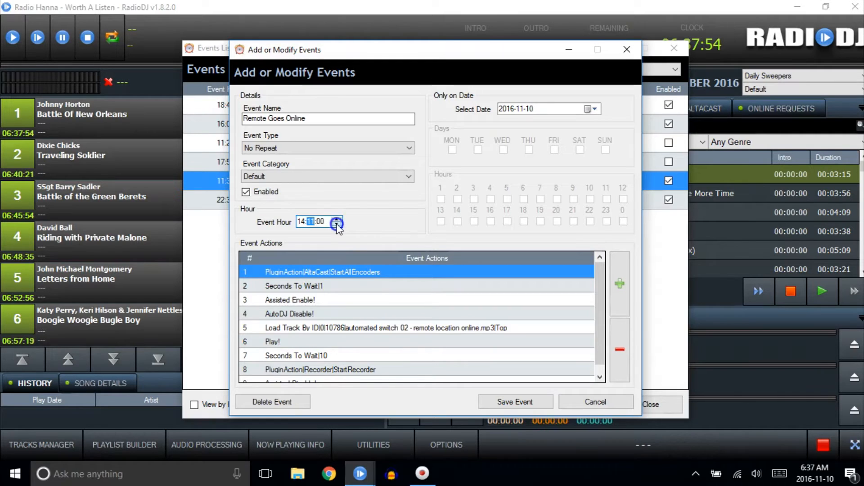
Replace the event's one-second wait action with a Seconds To Wait action of 2 seconds
left_click(421, 286)
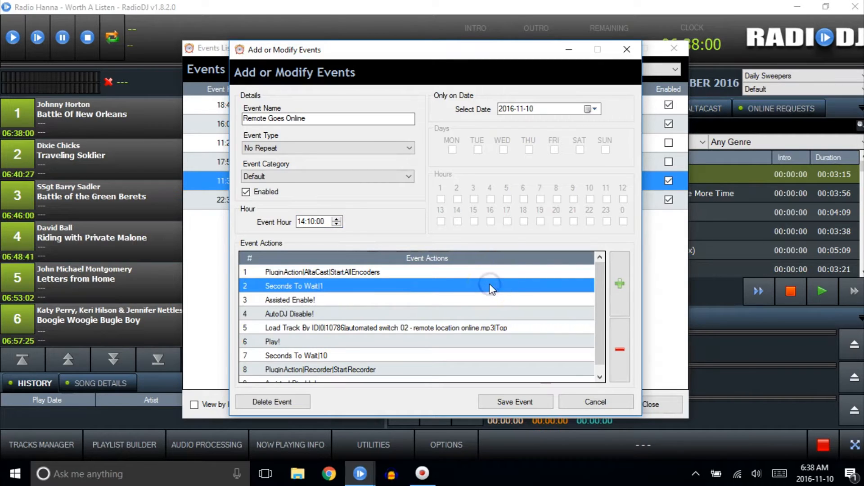
left_click(621, 351)
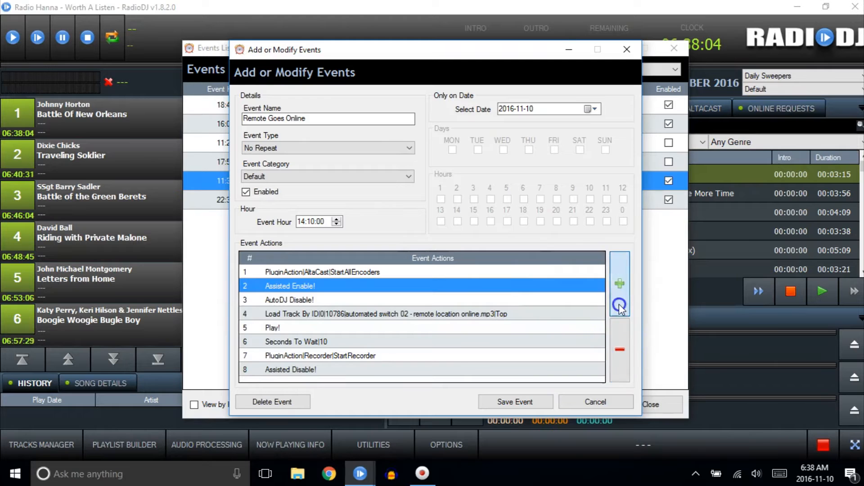
left_click(619, 306)
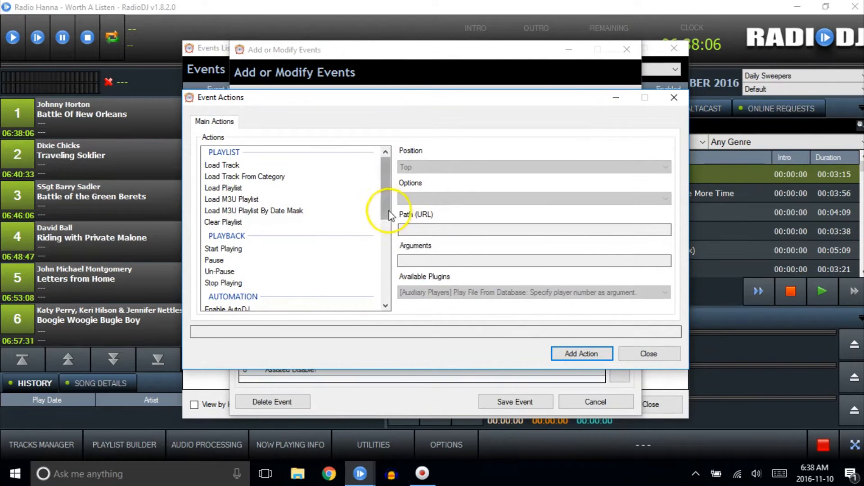
left_click_drag(390, 216, 386, 282)
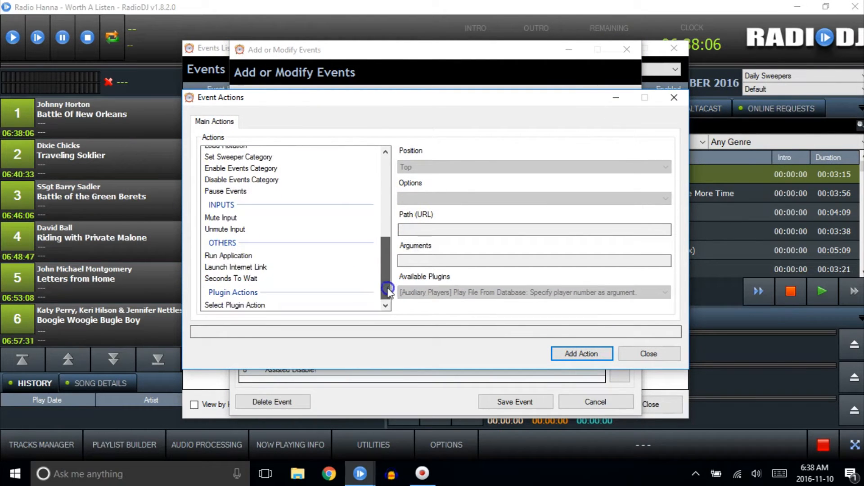
left_click(252, 279)
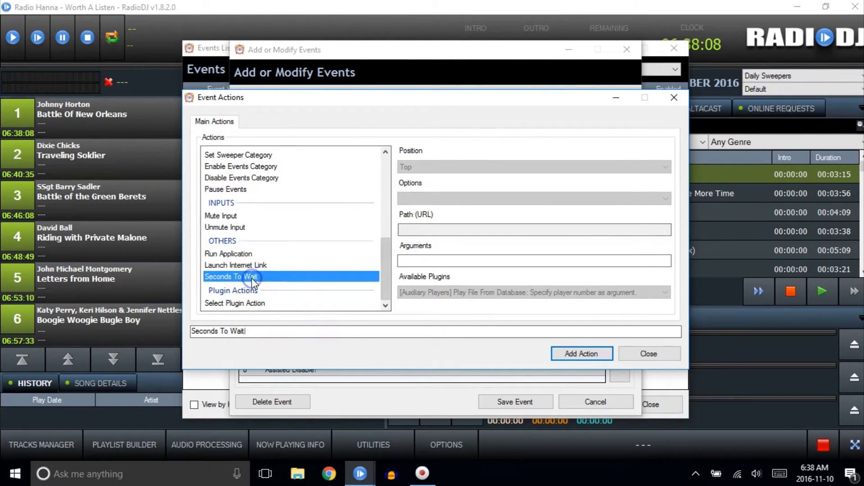
left_click(430, 261)
type("2")
left_click(589, 354)
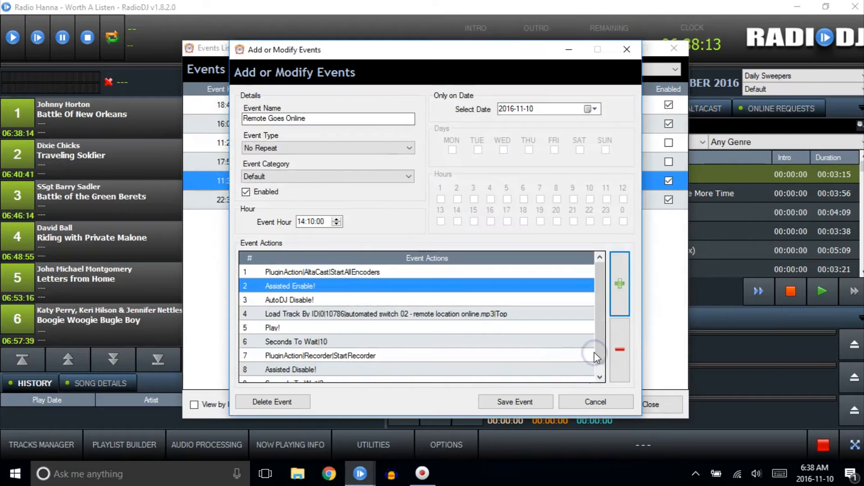
Move the 2-second wait to second place, right after the StartAllEncoders action, and save the event
left_click_drag(598, 344, 598, 362)
left_click_drag(491, 374, 490, 276)
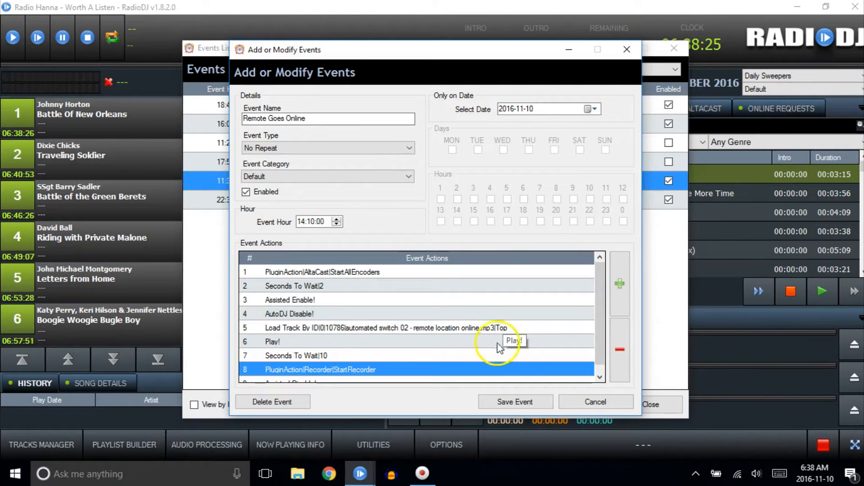
left_click_drag(598, 339, 600, 355)
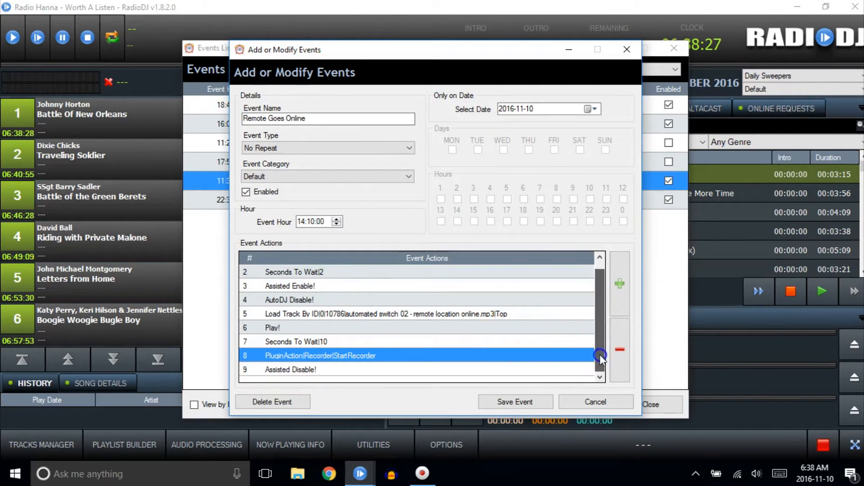
left_click(528, 402)
left_click(469, 282)
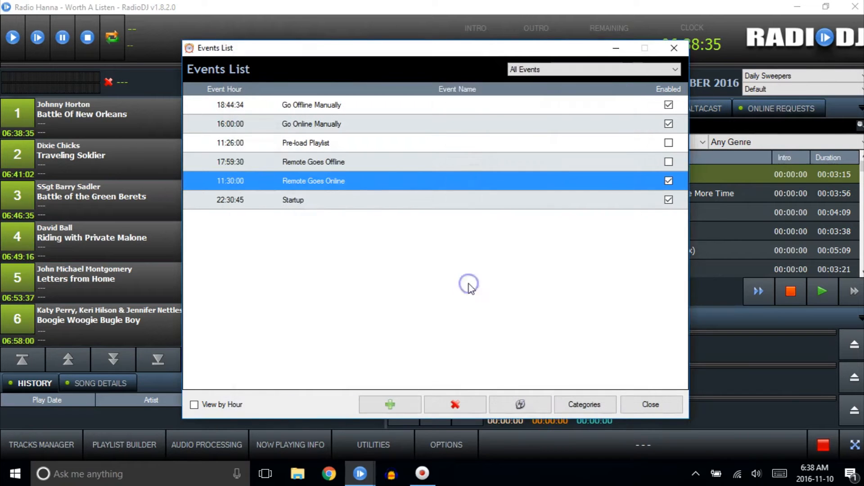
Review the action list of the Remote Goes Offline event and close it without saving
double_click(464, 162)
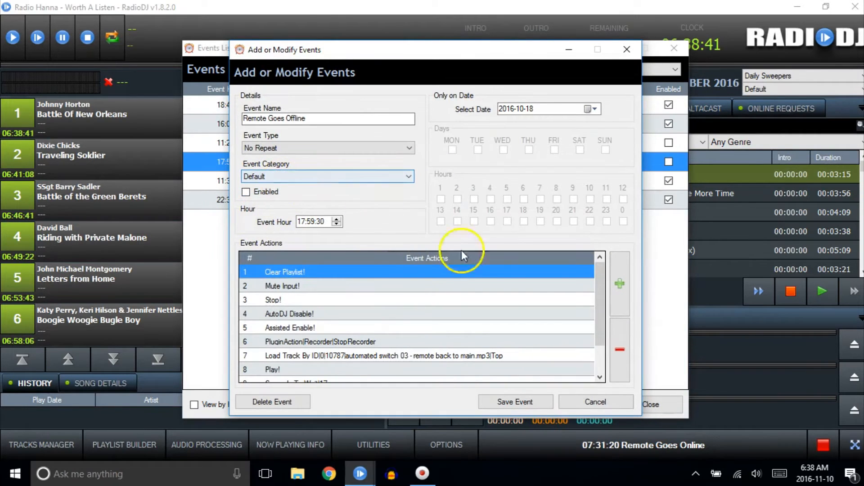
mouse_move(598, 284)
left_mouse_down()
mouse_move(600, 317)
mouse_move(600, 297)
left_mouse_up()
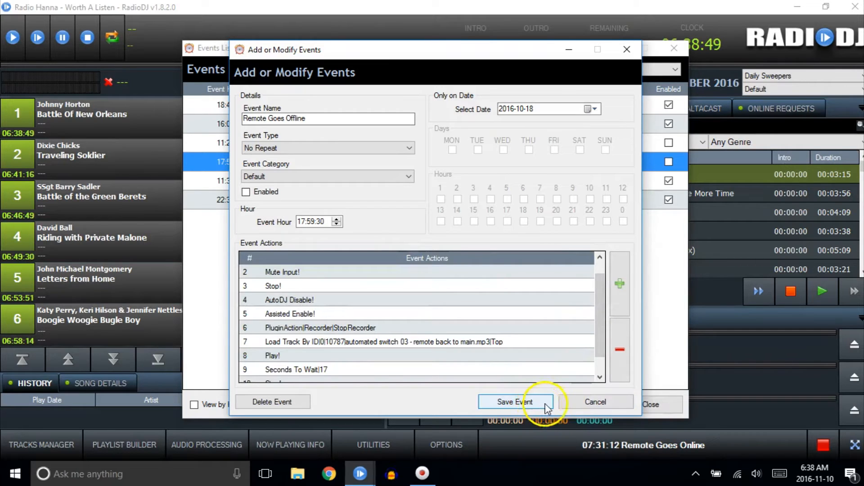
left_click(585, 406)
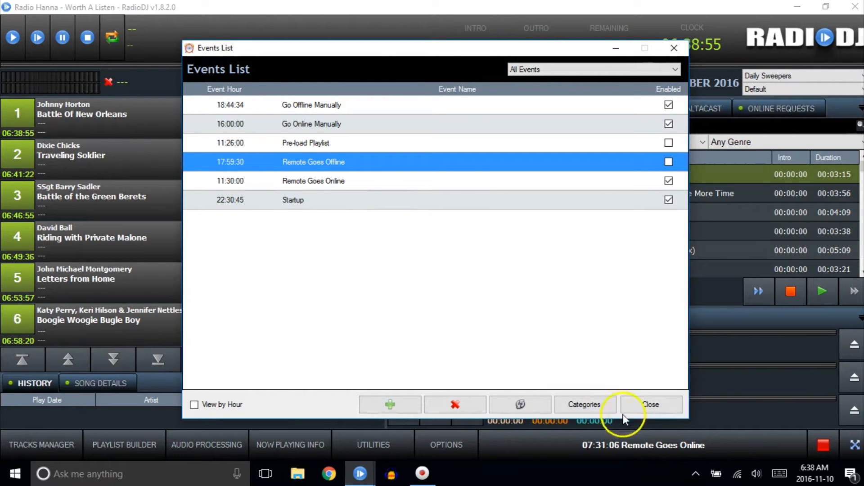
Create a new event named "Load Football Playlist" with the type Manual Event
left_click(383, 408)
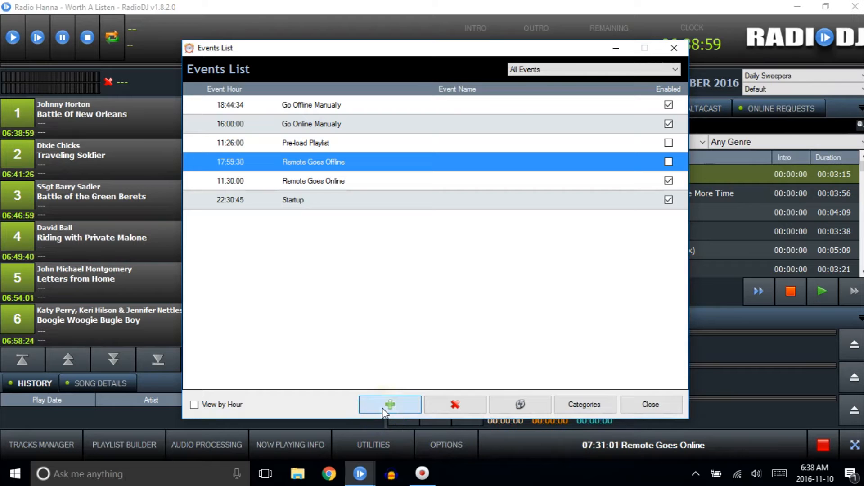
left_click(330, 118)
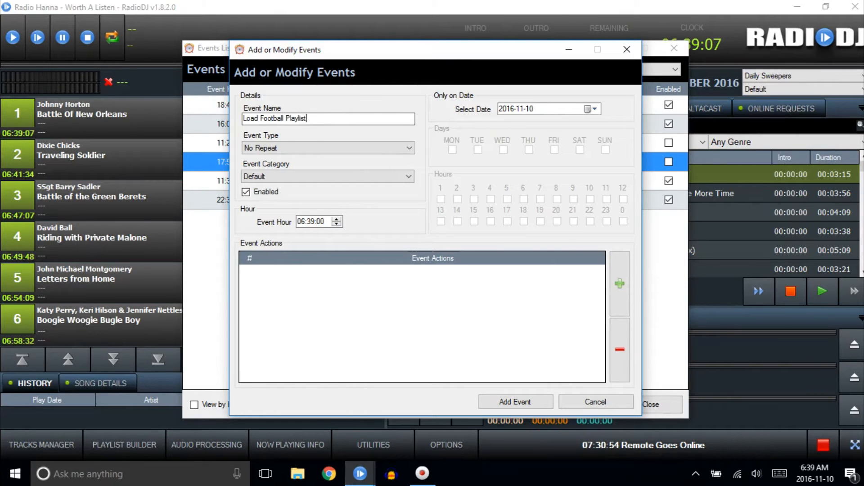
left_click(399, 148)
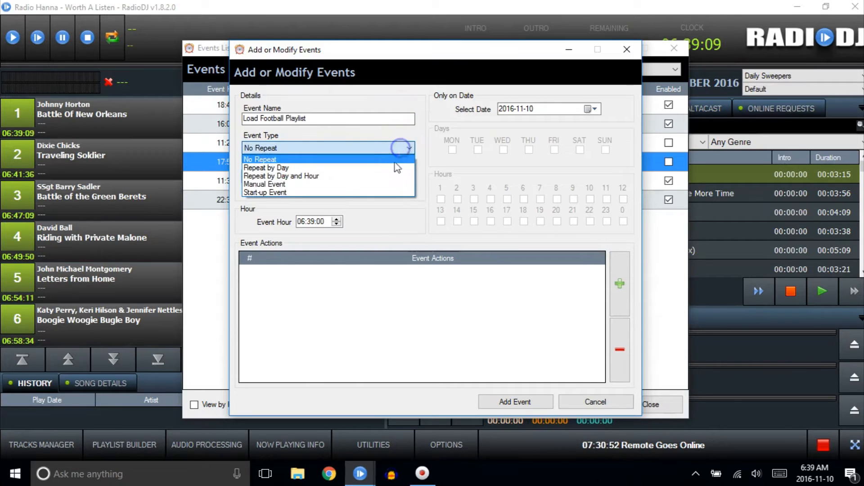
left_click(392, 184)
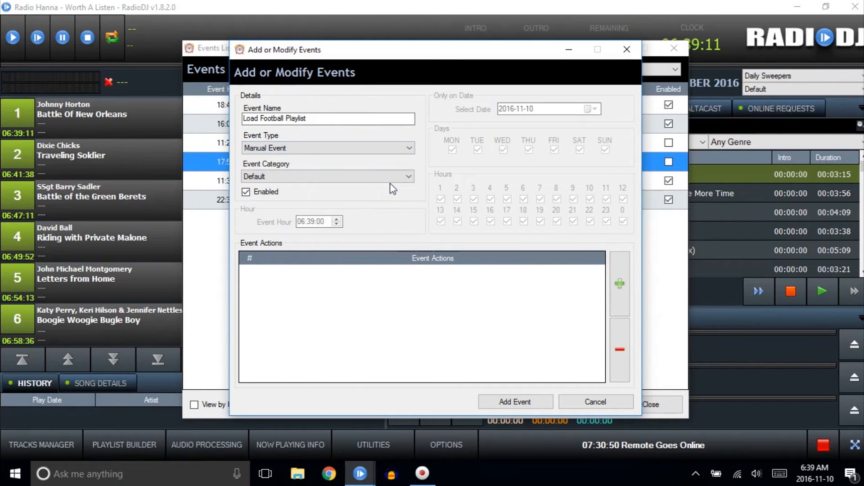
Add a Clear Playlist action as the new event's first action
left_click(619, 304)
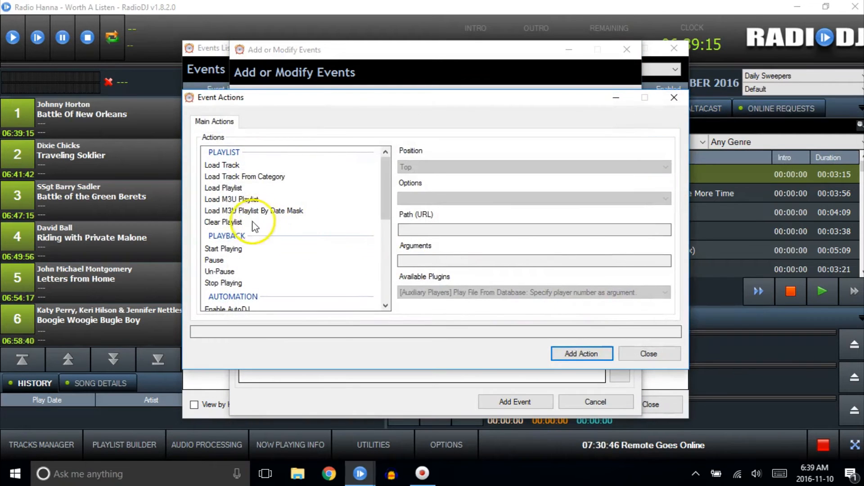
left_click(230, 222)
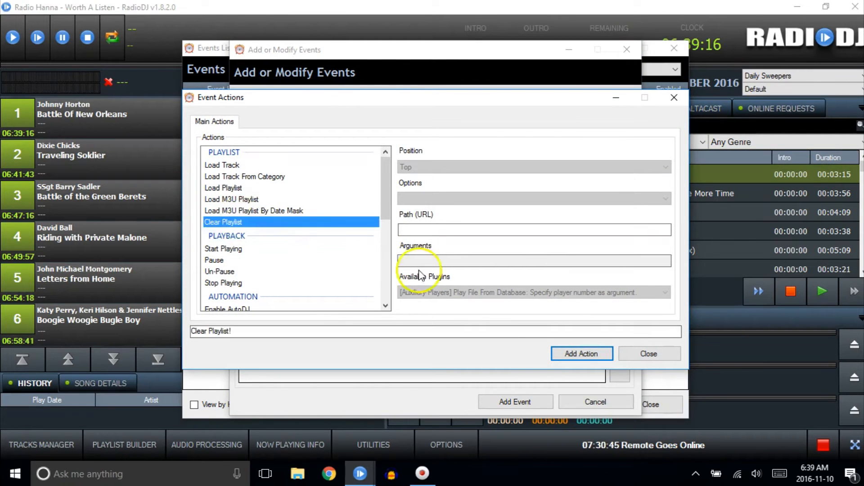
left_click(575, 355)
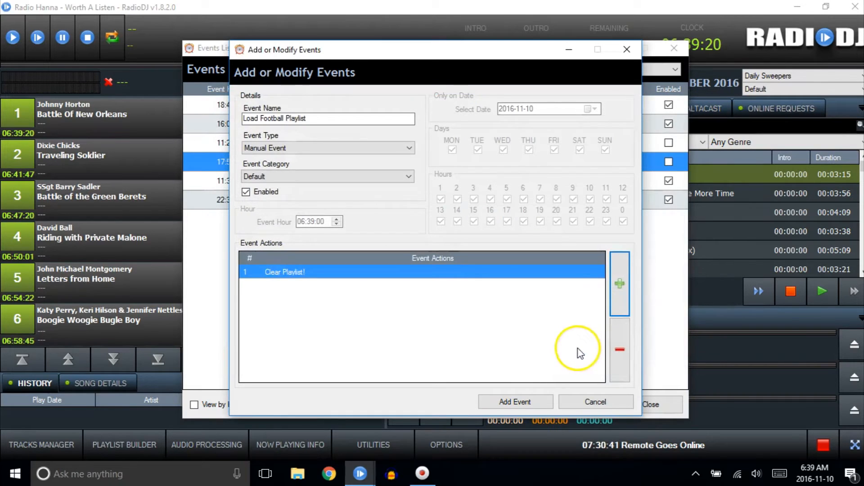
Add a Load Playlist action that loads the Rem Day playlist at the Top position
left_click(620, 295)
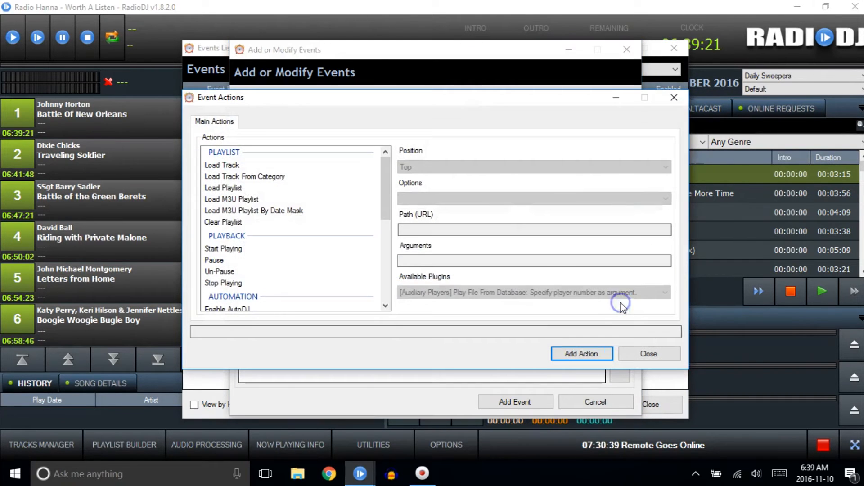
left_click(260, 188)
left_click(517, 198)
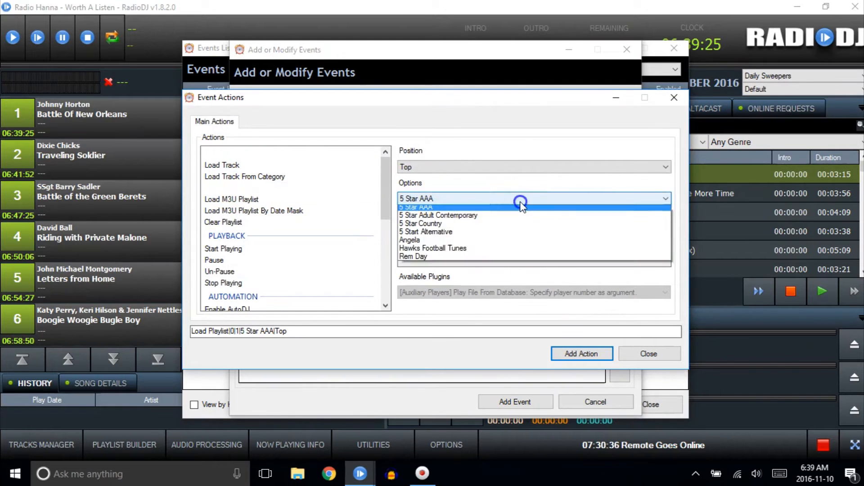
left_click(508, 260)
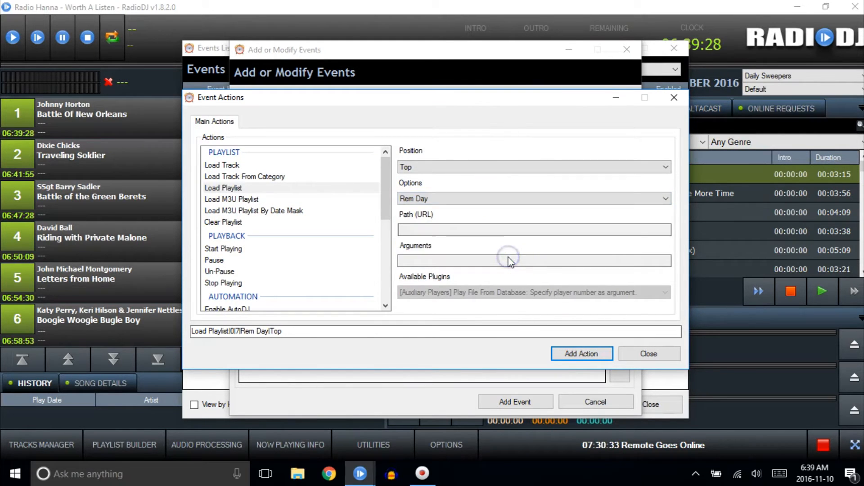
left_click(588, 354)
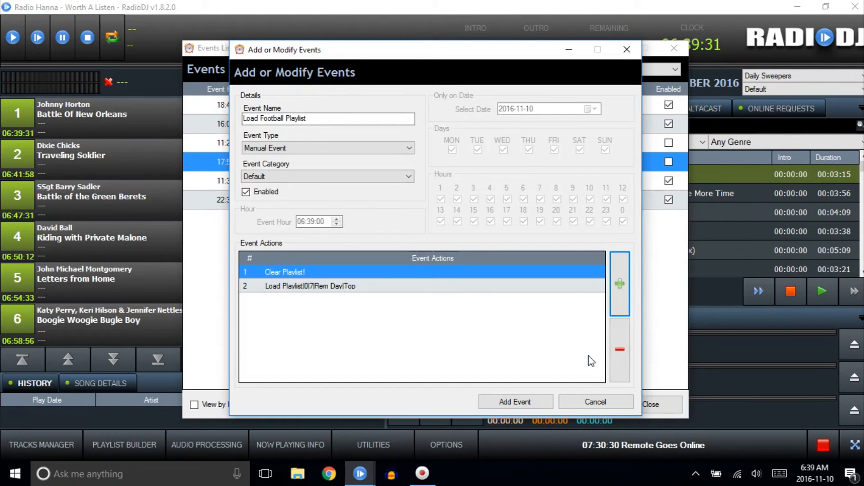
Save the Load Football Playlist event and refresh the events list
left_click(528, 403)
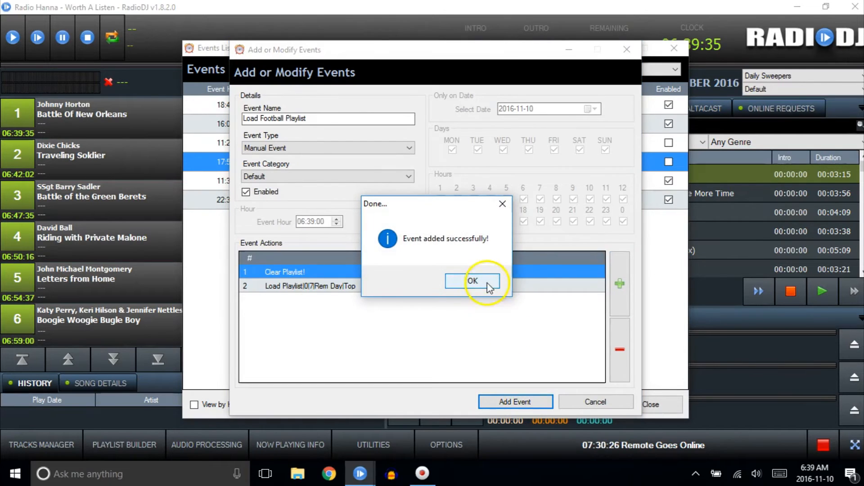
left_click(515, 283)
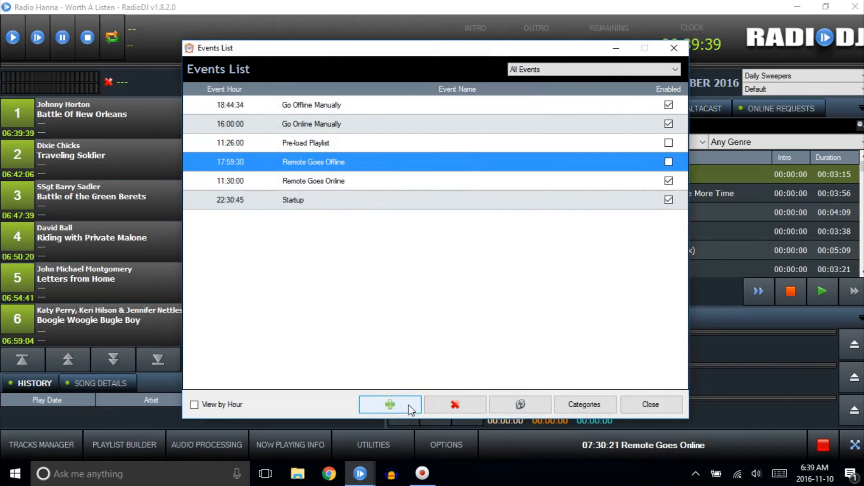
left_click(521, 405)
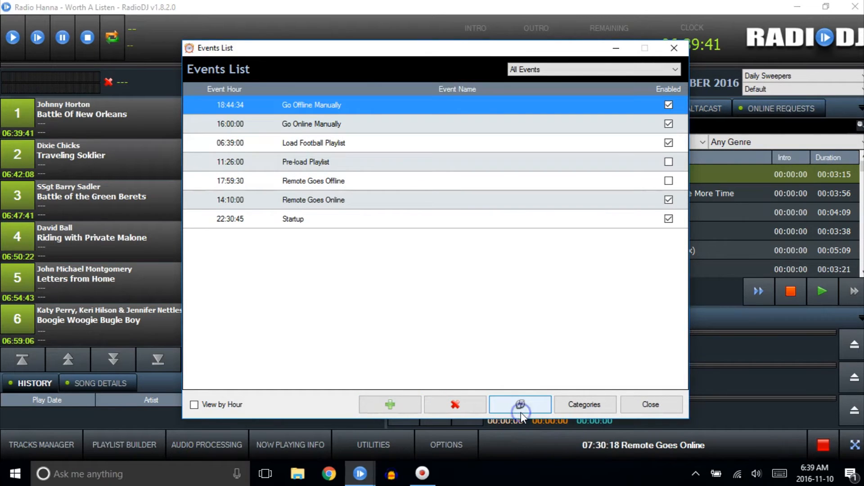
Create another new event and name it "Load Football Playlist"
left_click(403, 406)
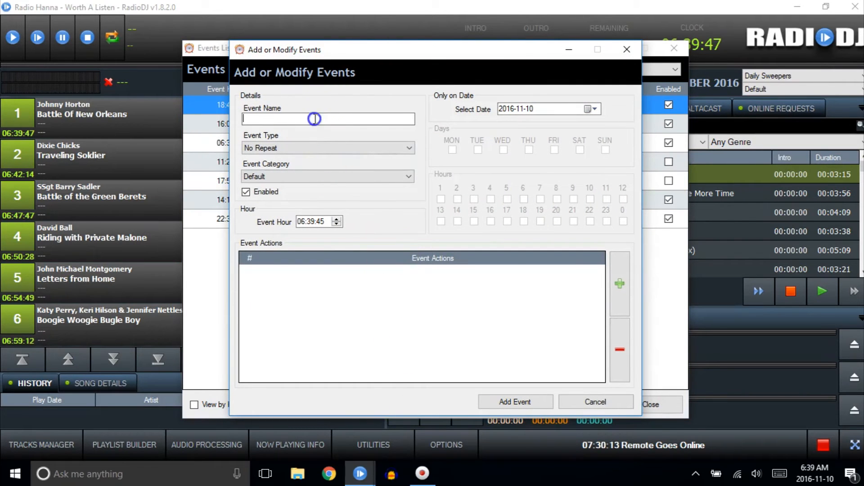
type("Loa")
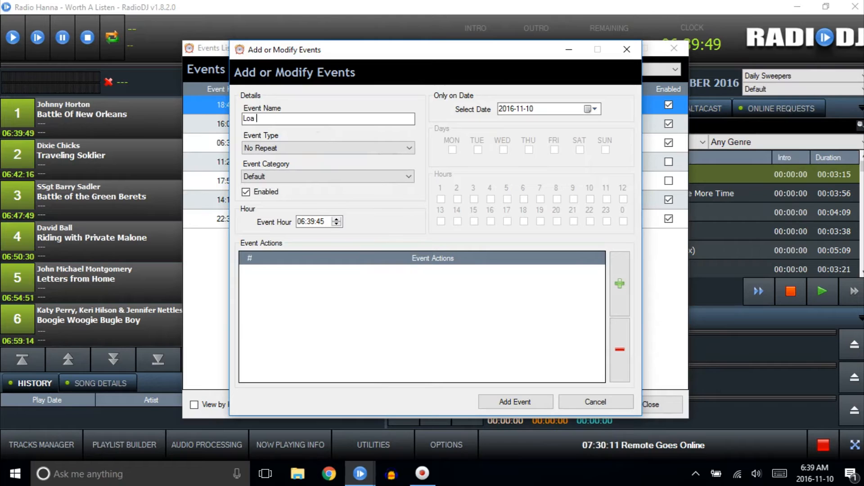
key("XF86AudioMute")
type("d")
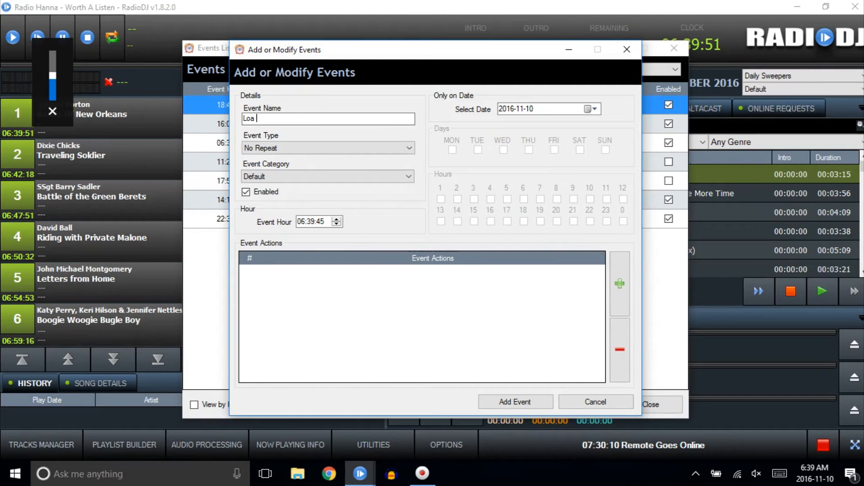
type("d Football Playlist")
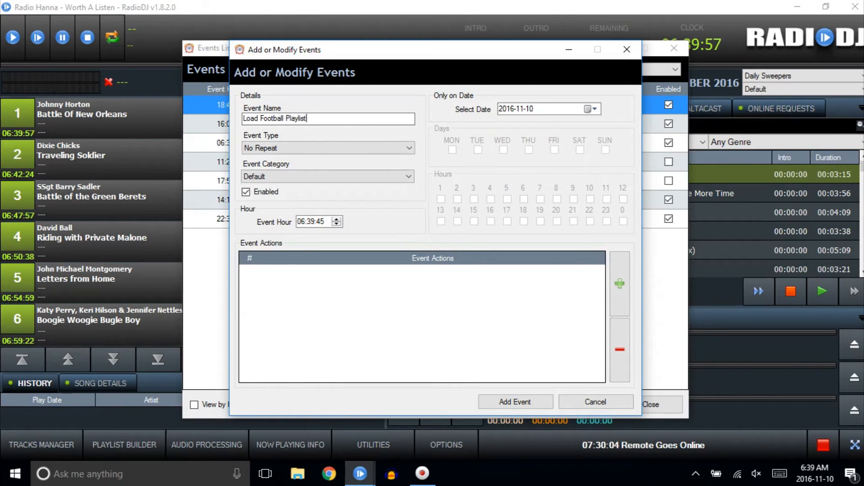
Add a Clear Playlist action as the first action of the second Load Football Playlist event
left_click(619, 280)
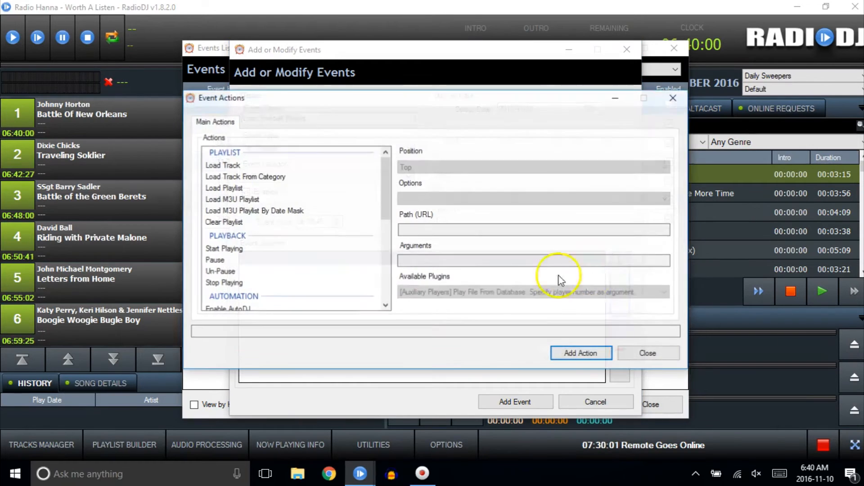
left_click(230, 222)
left_click(558, 354)
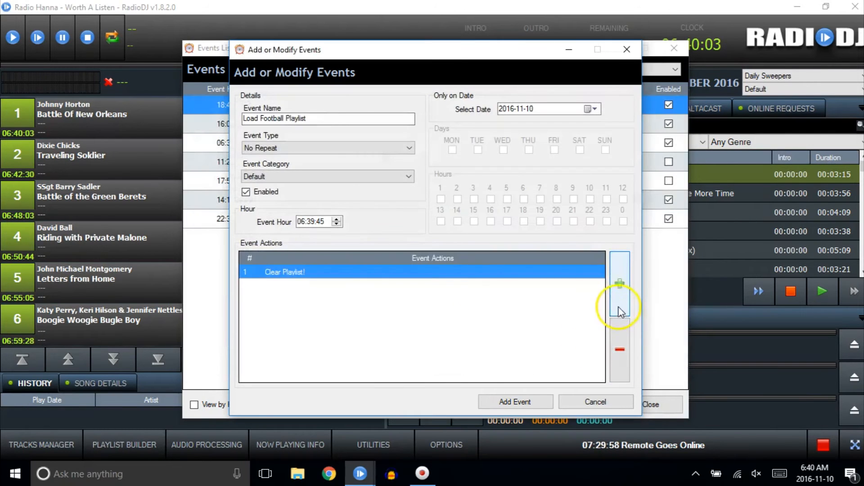
Add a Load Playlist action that loads the Hawks Football Tunes playlist at the Top position
left_click(618, 288)
left_click(225, 188)
left_click(426, 198)
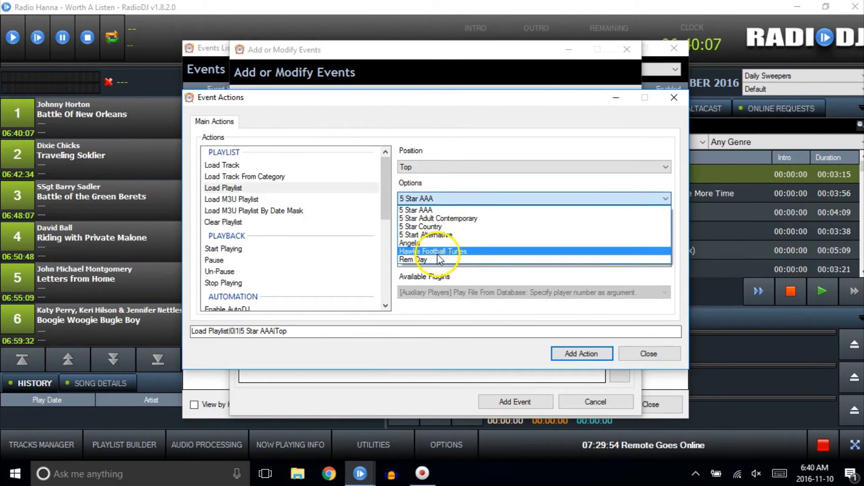
left_click(438, 252)
left_click(579, 355)
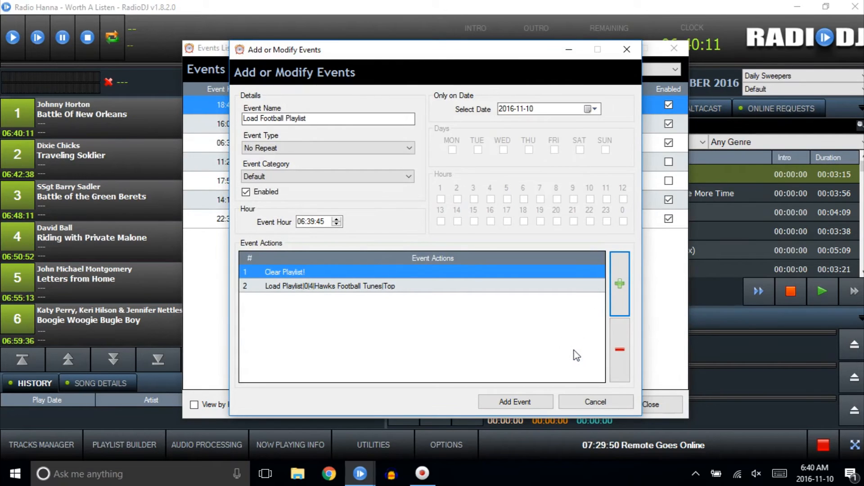
Set the event type to Manual Event, then add the event and close the events list
left_click(374, 148)
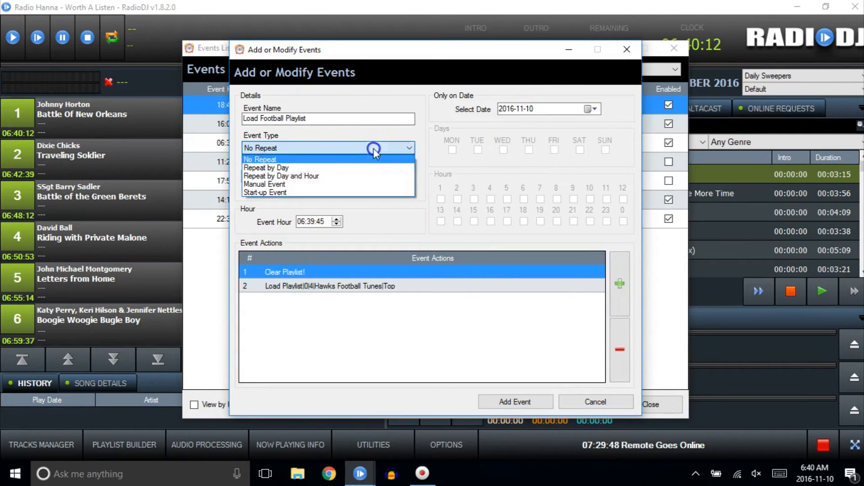
left_click(369, 185)
left_click(514, 402)
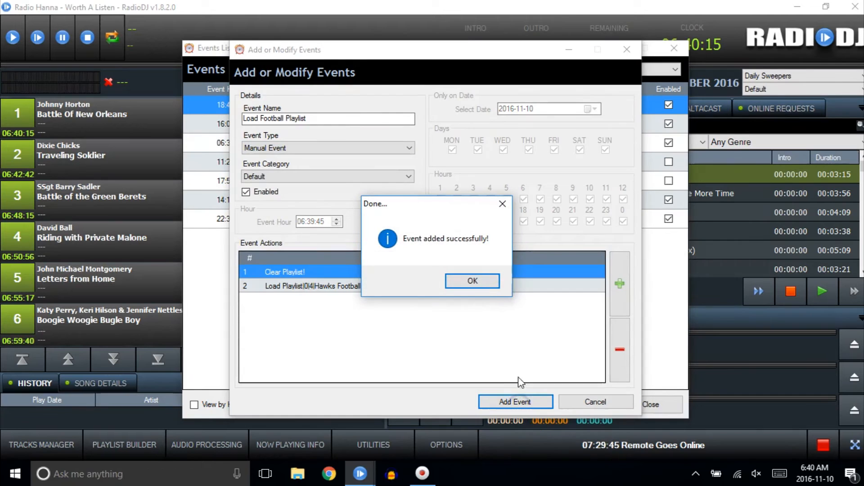
left_click(473, 281)
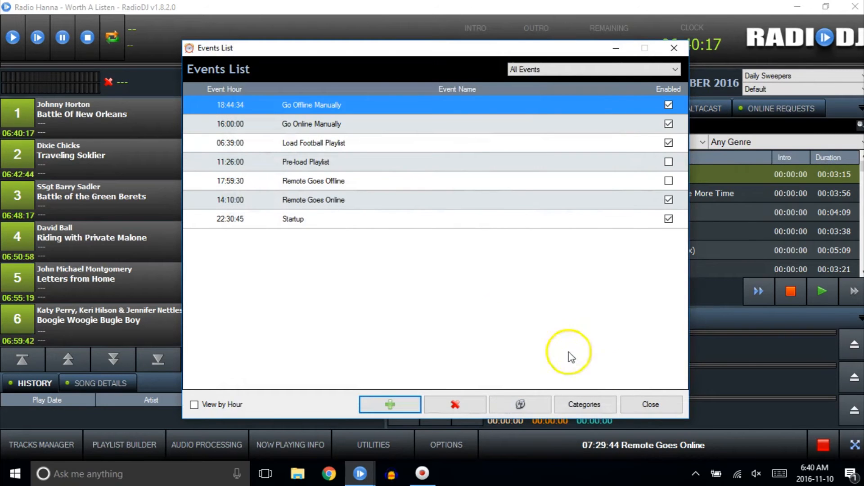
left_click(650, 404)
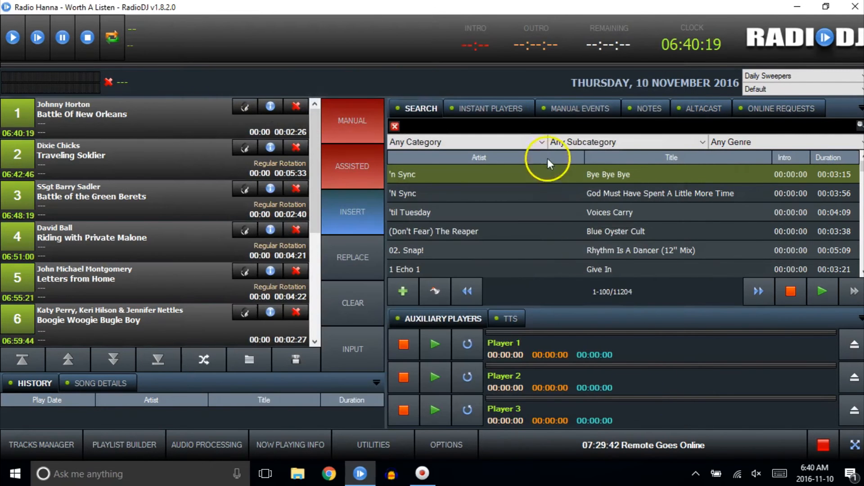
Check the manual events grid, then quit and restart RadioDJ to reload its manual events
left_click(580, 110)
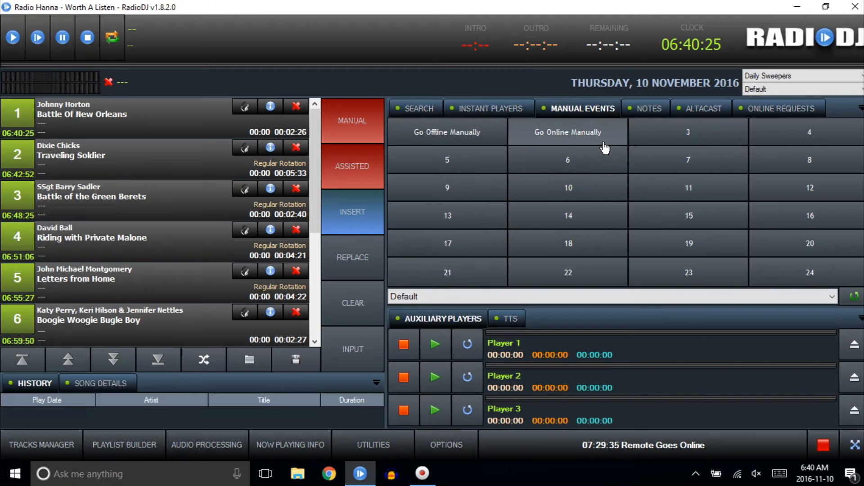
left_click(856, 8)
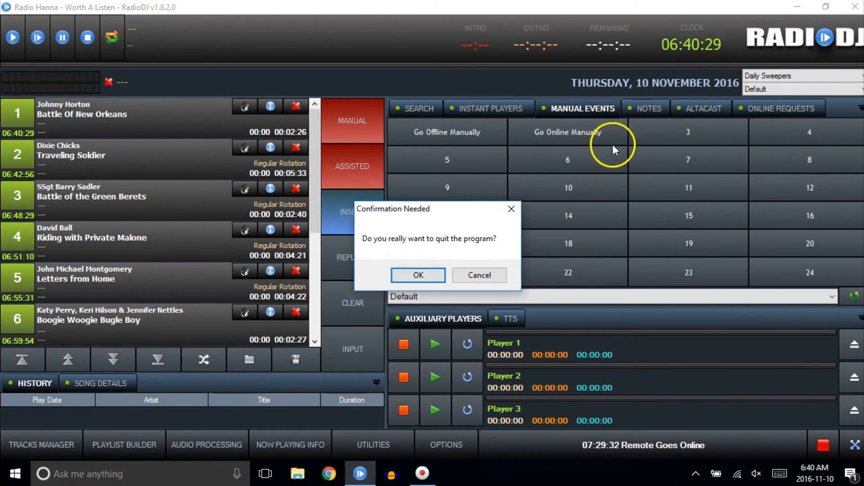
left_click(421, 275)
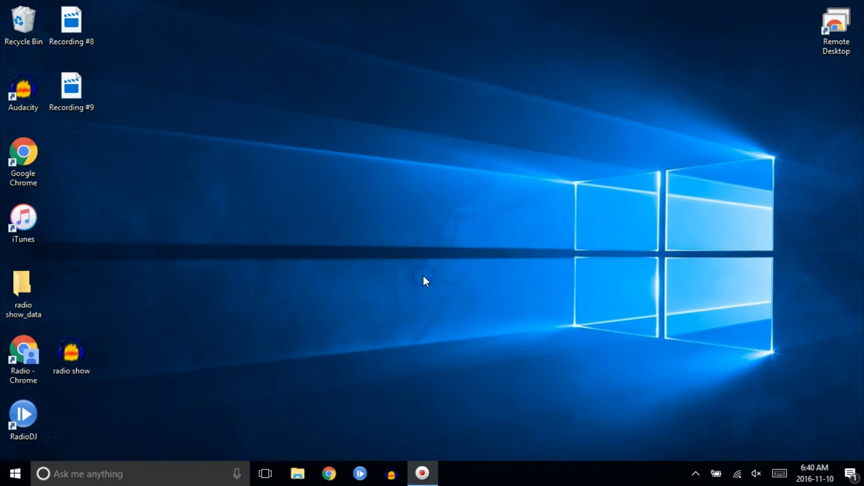
left_click(360, 473)
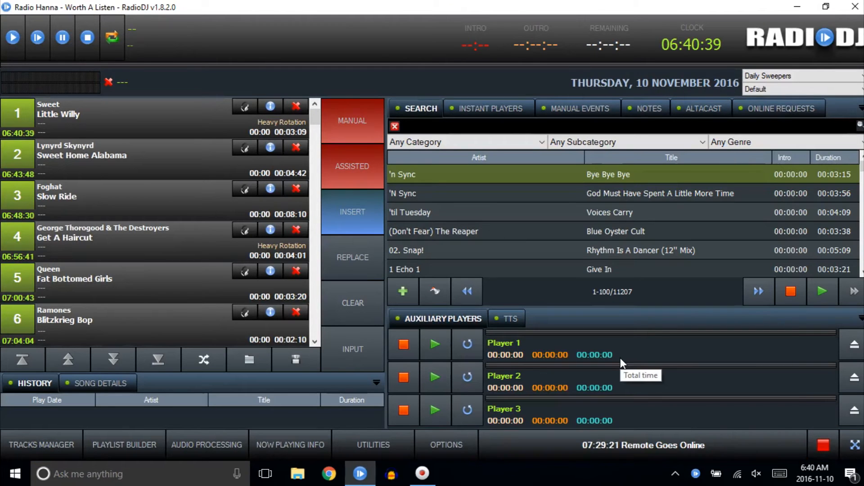
Run both Load Football Playlist manual events in turn, ending with the one in the fourth slot, to test their playlists
left_click(566, 109)
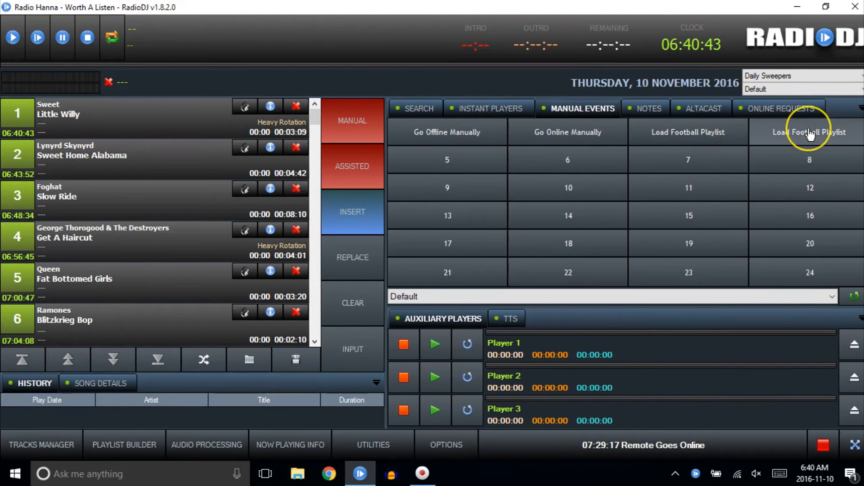
left_click(709, 138)
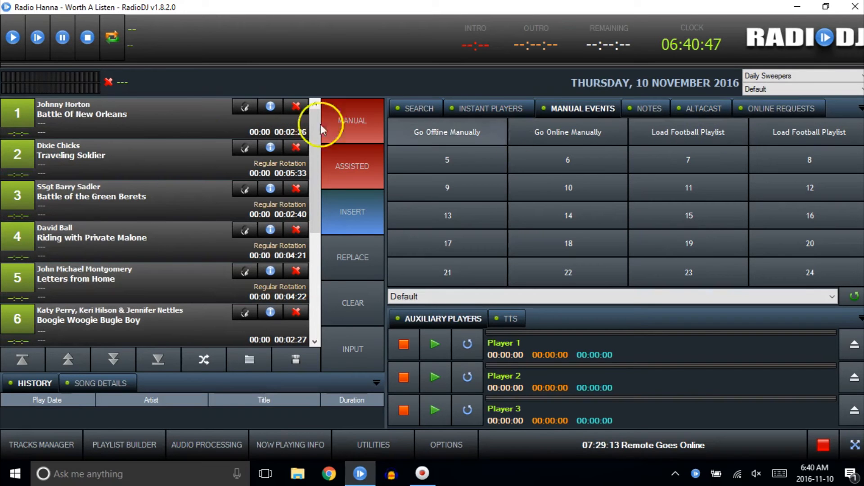
left_click(657, 133)
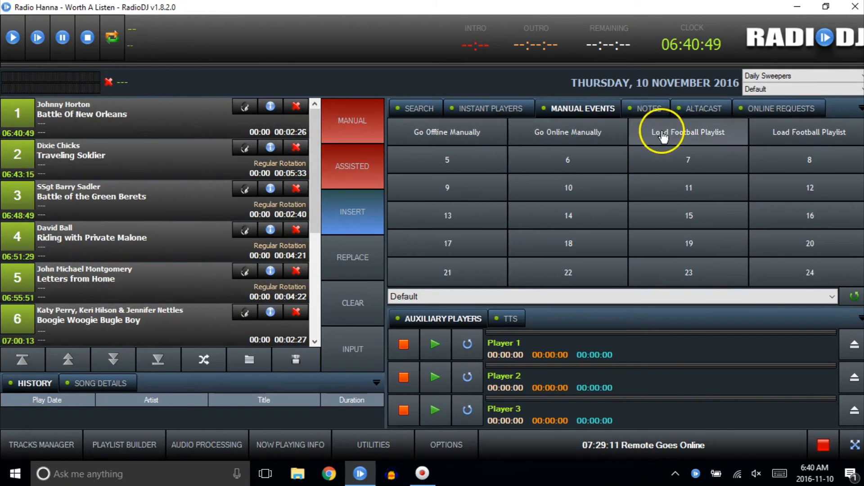
left_click(792, 132)
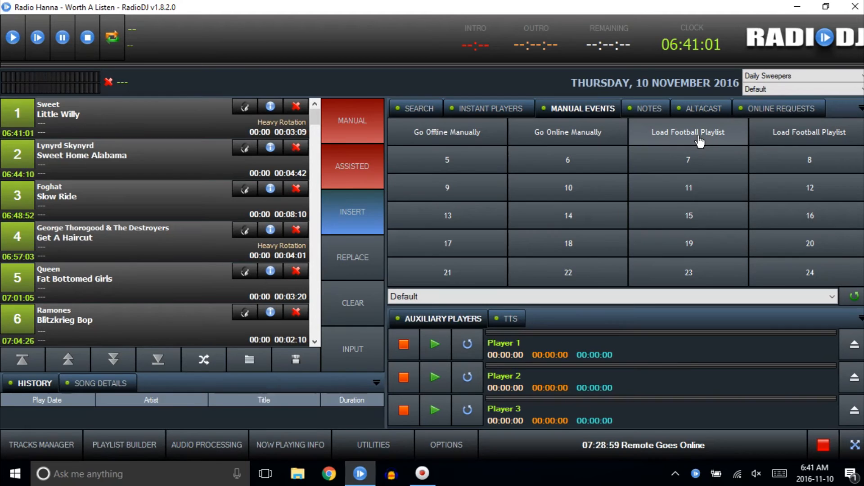
List all events without the hourly filter and inspect the actions of the 06:39:45 Load Football Playlist event
left_click(646, 445)
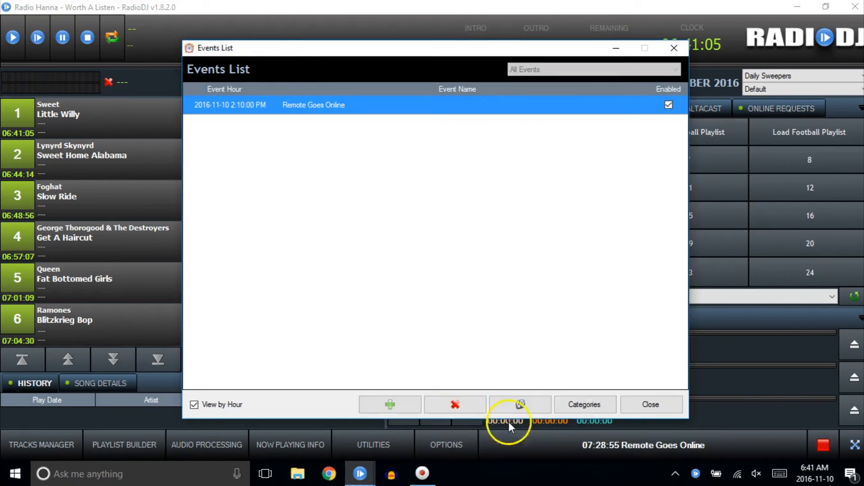
left_click(520, 405)
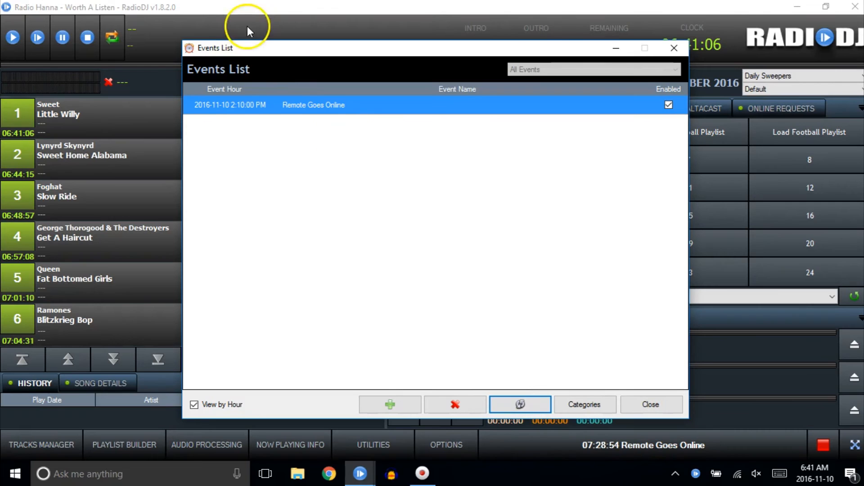
left_click(194, 404)
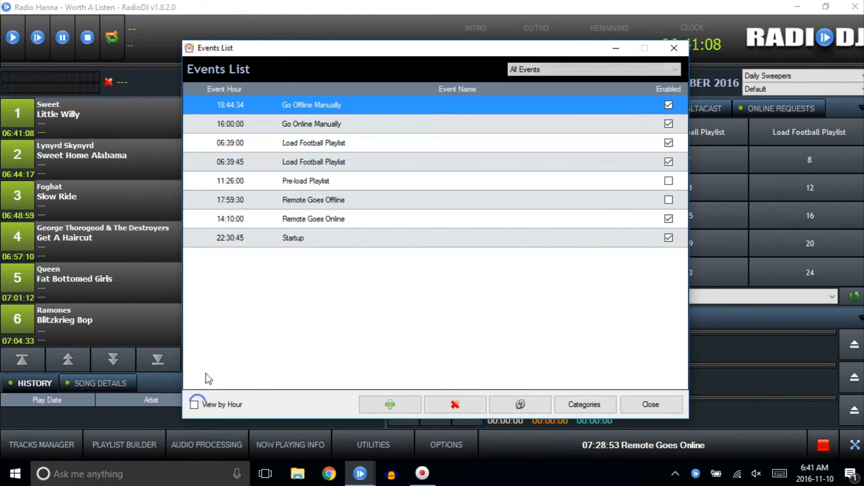
double_click(319, 162)
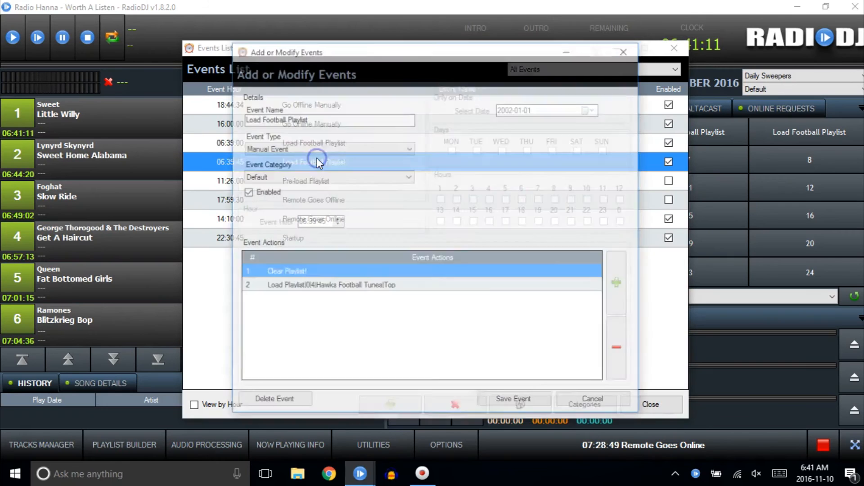
left_click(594, 402)
Rename the 06:39:00 Load Football Playlist event as "Load Rem Day Playlist" and save it
double_click(299, 143)
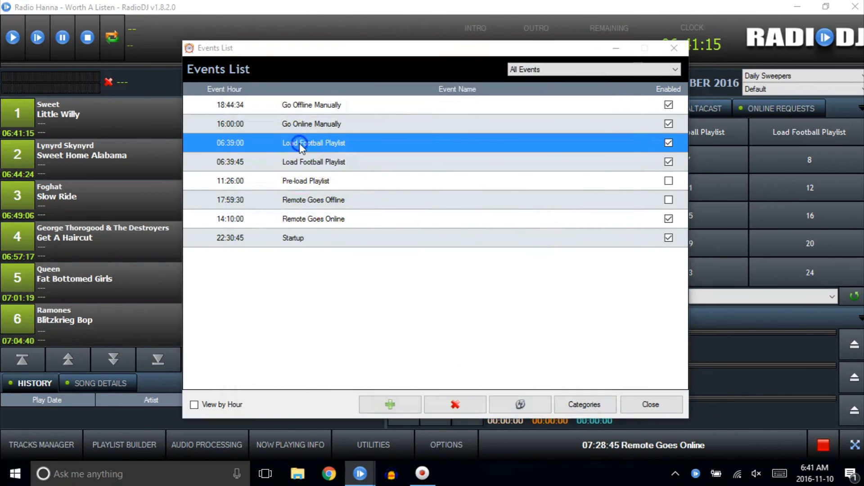
double_click(269, 118)
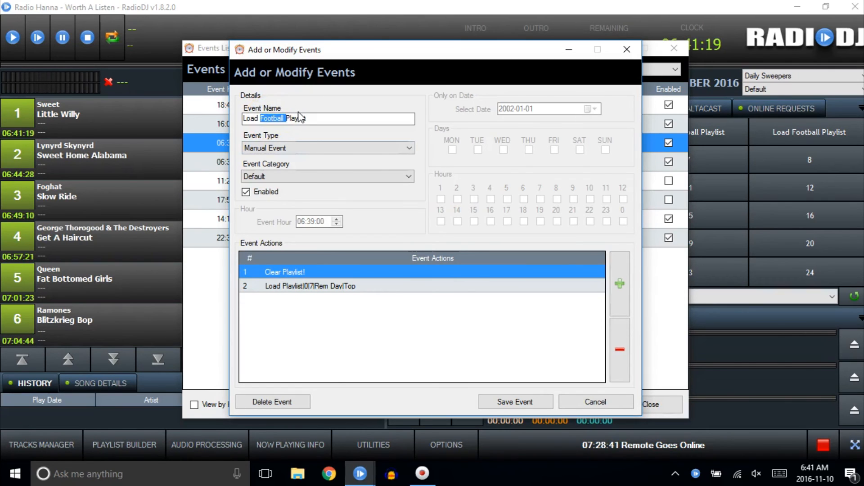
type("Rem ")
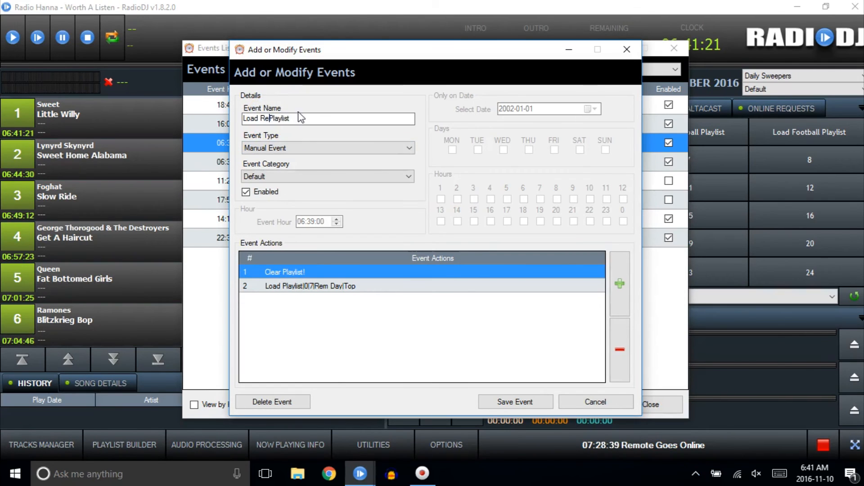
type("Day")
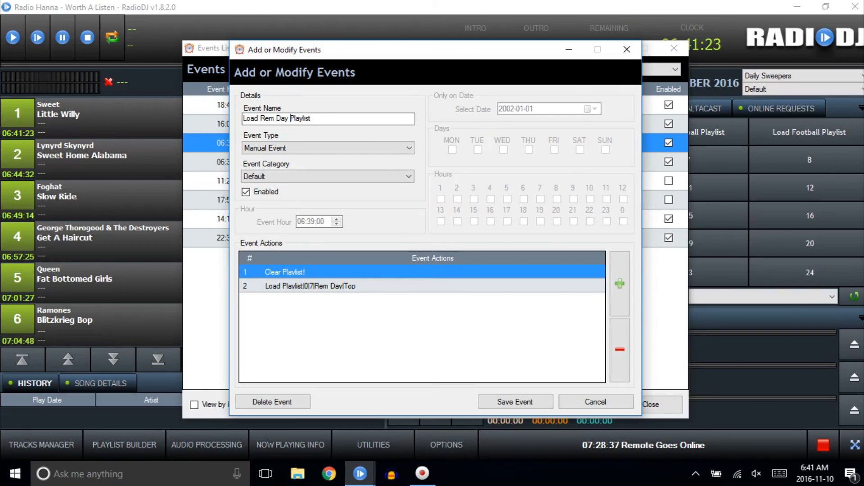
left_click(514, 402)
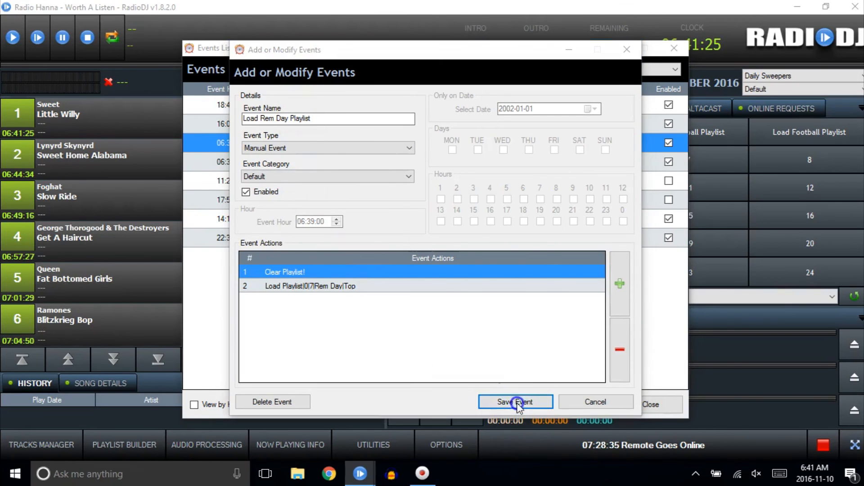
left_click(460, 282)
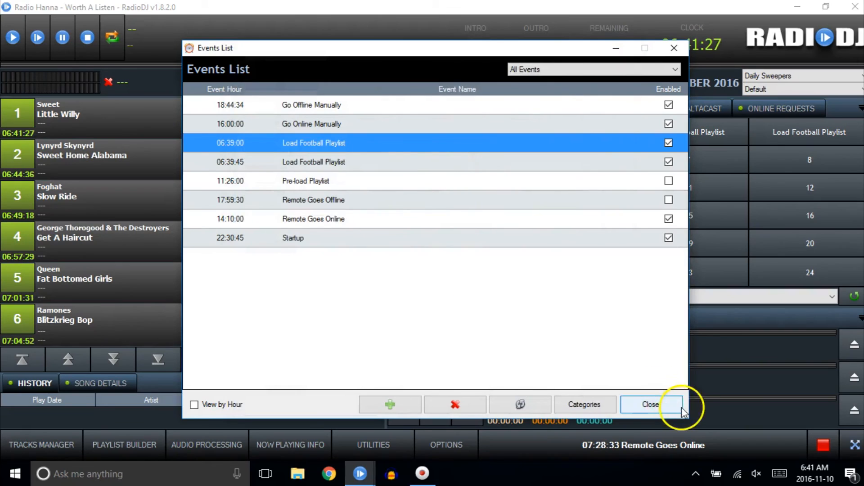